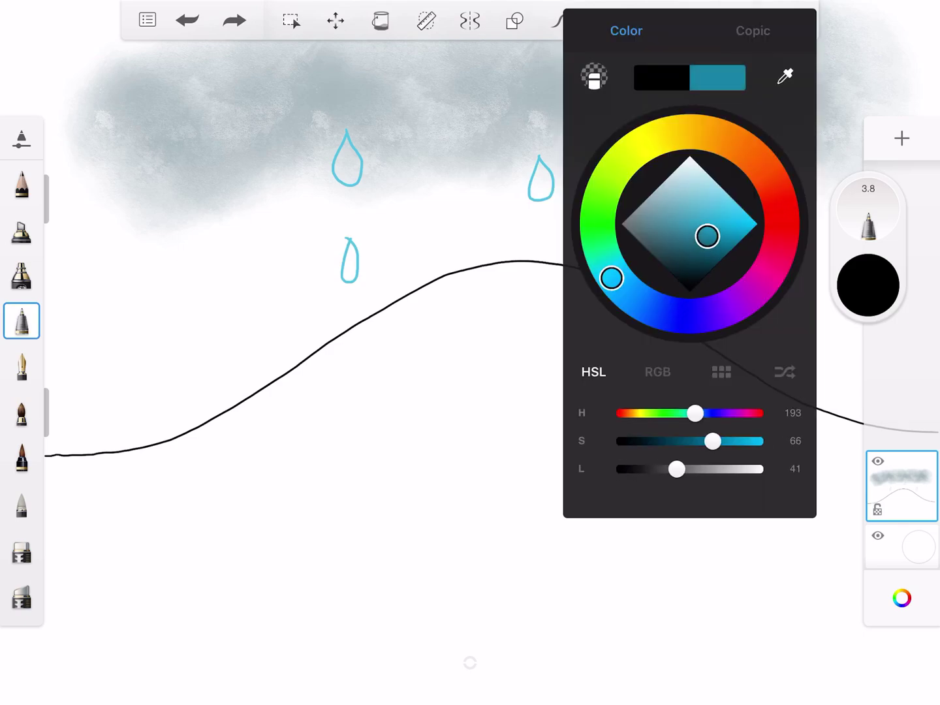
Draw six short teal stream strokes beneath the hill's crest.
left_click_drag(382, 324, 387, 335)
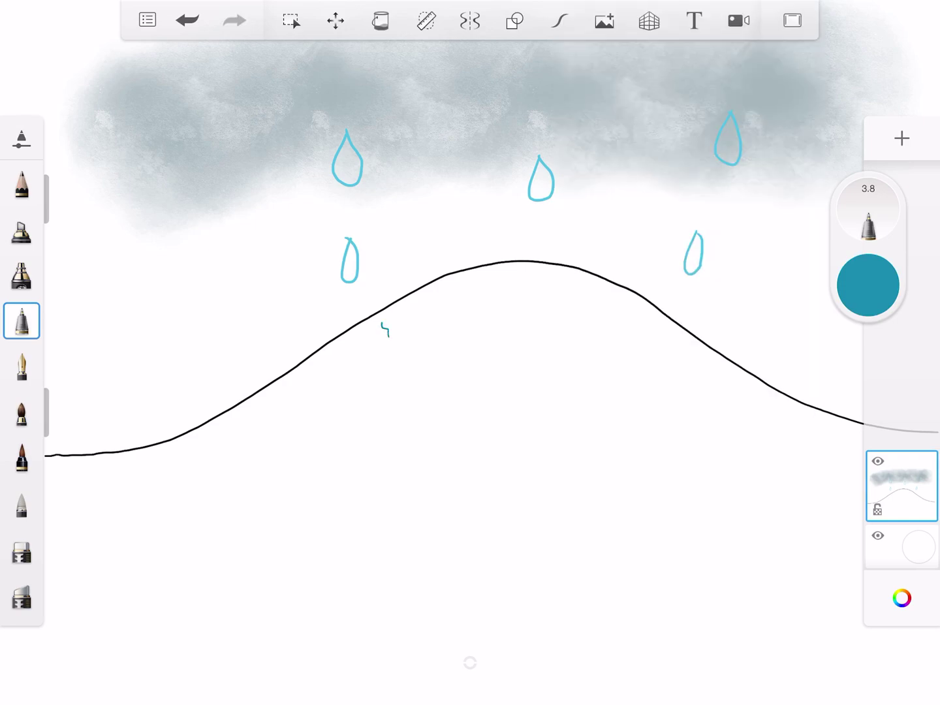
left_click_drag(491, 282, 492, 297)
left_click_drag(600, 289, 592, 314)
left_click_drag(671, 333, 670, 351)
left_click_drag(545, 286, 546, 303)
mouse_move(425, 310)
left_mouse_down()
mouse_move(435, 318)
mouse_move(399, 342)
mouse_move(428, 356)
mouse_move(448, 339)
left_mouse_up()
Lengthen four streams downhill and scribble a small spring patch below the peak.
left_click_drag(491, 294, 490, 318)
left_click_drag(543, 297, 541, 329)
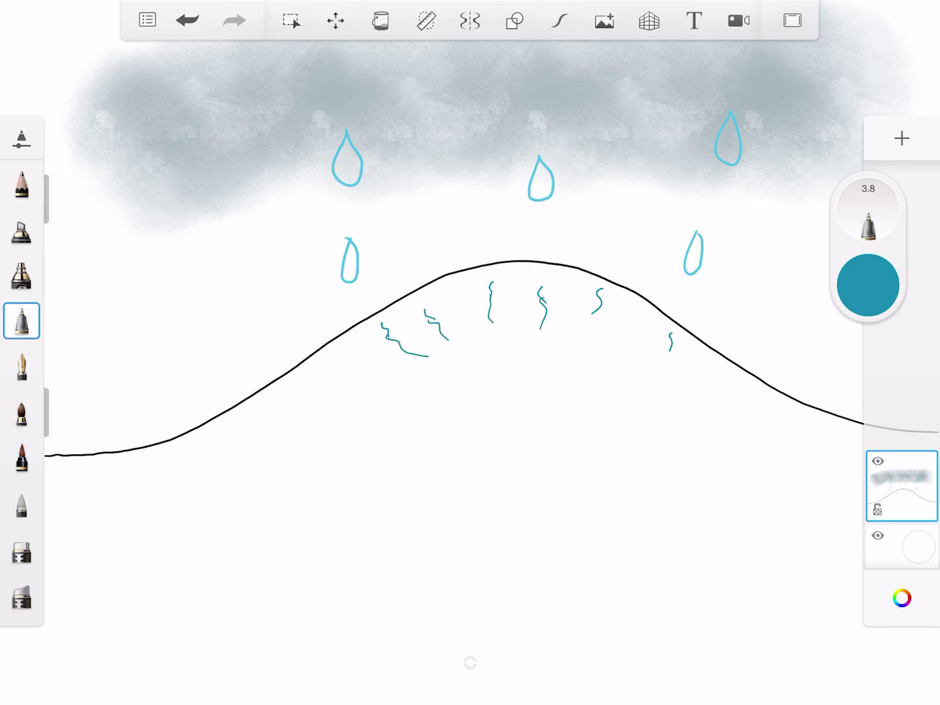
left_click_drag(597, 311, 576, 336)
left_click_drag(670, 341, 647, 374)
mouse_move(485, 333)
left_mouse_down()
mouse_move(494, 353)
mouse_move(515, 345)
mouse_move(499, 335)
mouse_move(511, 355)
left_mouse_up()
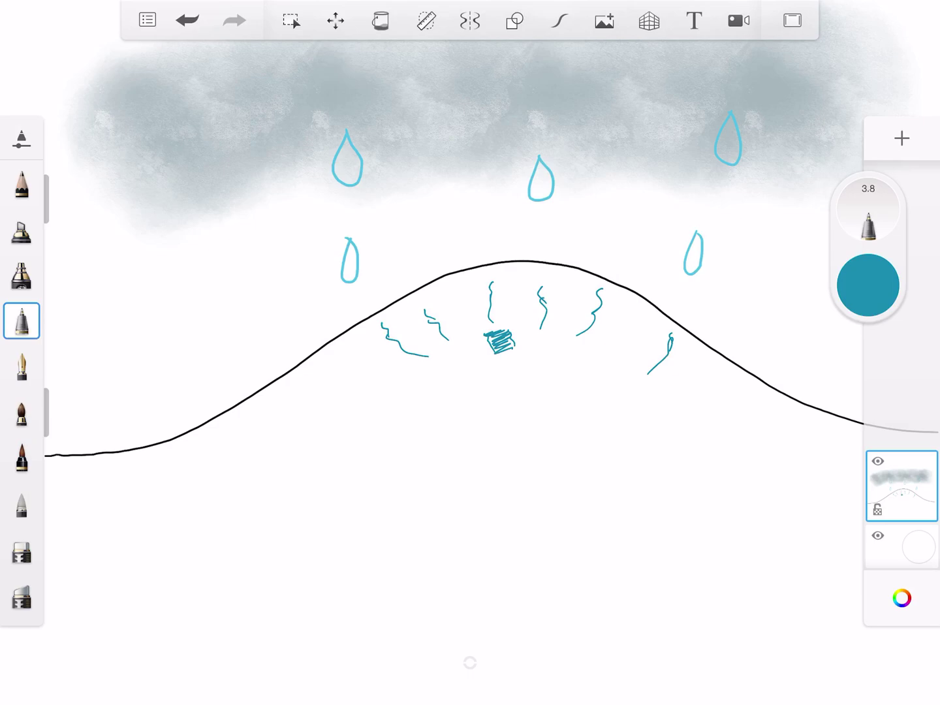
Draw two winding teal riverbanks from the spring to the canvas bottom, then add zigzag hatching.
mouse_move(511, 342)
left_mouse_down()
mouse_move(556, 450)
mouse_move(623, 498)
mouse_move(671, 588)
mouse_move(632, 702)
left_mouse_up()
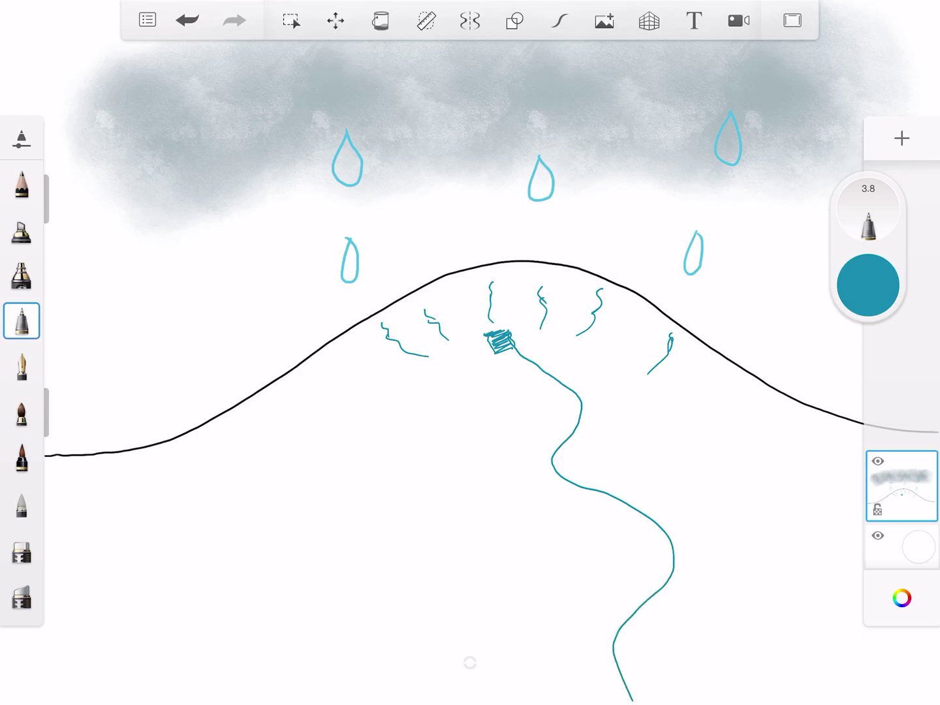
mouse_move(492, 352)
left_mouse_down()
mouse_move(525, 388)
mouse_move(500, 474)
mouse_move(568, 515)
mouse_move(585, 583)
mouse_move(450, 657)
mouse_move(409, 701)
left_mouse_up()
mouse_move(506, 352)
left_mouse_down()
mouse_move(551, 400)
mouse_move(514, 433)
mouse_move(518, 474)
mouse_move(598, 503)
mouse_move(646, 544)
mouse_move(588, 625)
mouse_move(441, 684)
mouse_move(514, 701)
mouse_move(573, 631)
mouse_move(661, 558)
mouse_move(625, 514)
mouse_move(544, 478)
mouse_move(547, 411)
mouse_move(525, 397)
left_mouse_up()
Set the pen colour to black in the colour editor.
left_click(868, 286)
left_click_drag(708, 233, 690, 288)
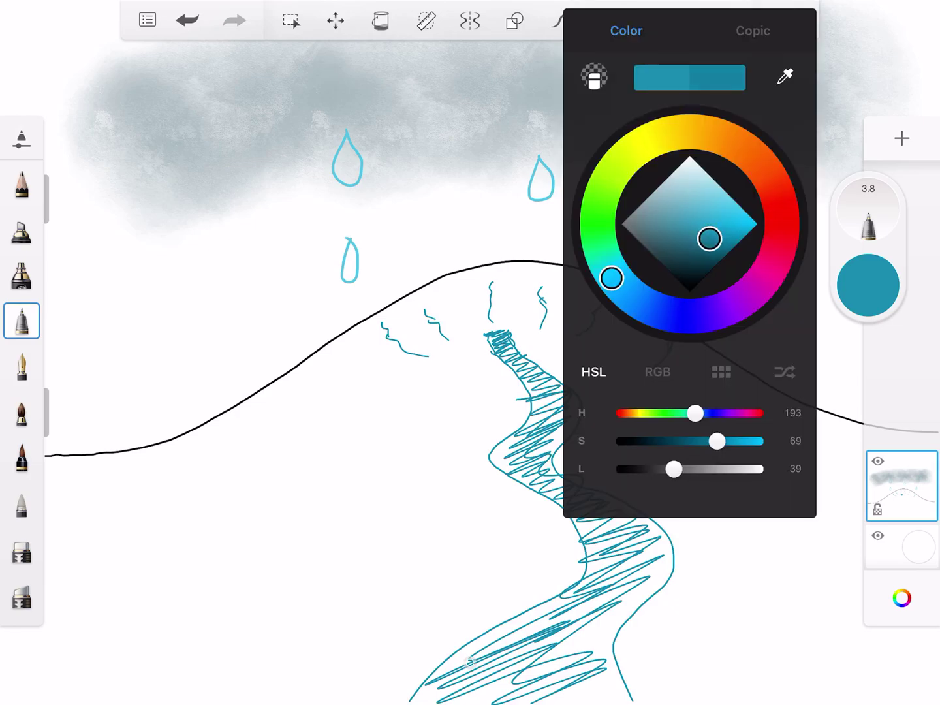
left_click(868, 285)
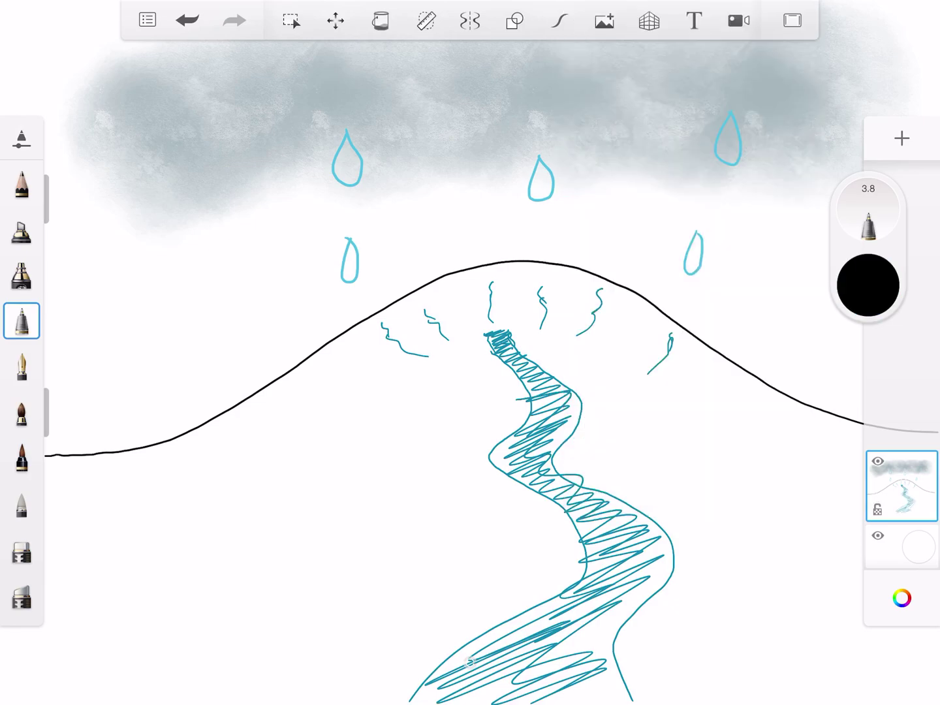
Draw a smiling stick figure holding a rod, with a fish and an arced fishing line.
mouse_move(459, 309)
left_mouse_down()
mouse_move(449, 328)
mouse_move(458, 308)
mouse_move(461, 356)
mouse_move(452, 372)
left_mouse_up()
left_click_drag(461, 356, 471, 369)
mouse_move(452, 351)
left_mouse_down()
mouse_move(471, 347)
mouse_move(465, 328)
mouse_move(484, 325)
mouse_move(500, 350)
left_mouse_up()
left_click(462, 318)
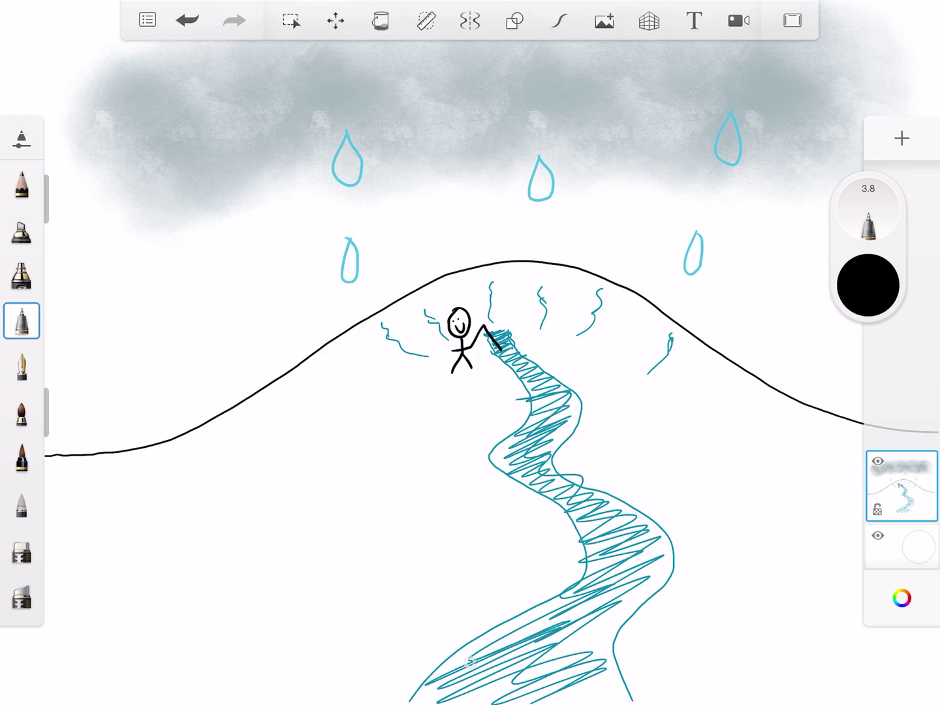
mouse_move(432, 348)
left_mouse_down()
mouse_move(418, 356)
mouse_move(433, 361)
mouse_move(435, 346)
mouse_move(440, 360)
left_mouse_up()
mouse_move(425, 352)
left_mouse_down()
mouse_move(433, 298)
mouse_move(506, 336)
left_mouse_up()
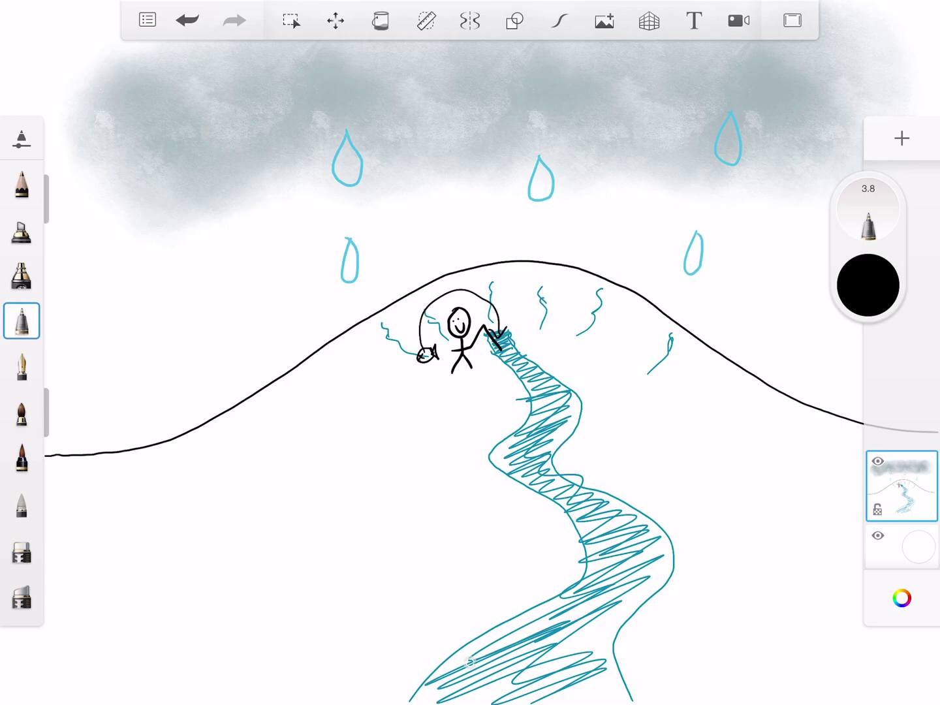
Draw three black arrows pointing downstream along the river.
mouse_move(529, 369)
left_mouse_down()
mouse_move(546, 398)
mouse_move(555, 384)
left_mouse_up()
mouse_move(535, 469)
left_mouse_down()
mouse_move(558, 494)
mouse_move(565, 481)
left_mouse_up()
mouse_move(600, 597)
left_mouse_down()
mouse_move(560, 645)
mouse_move(574, 635)
left_mouse_up()
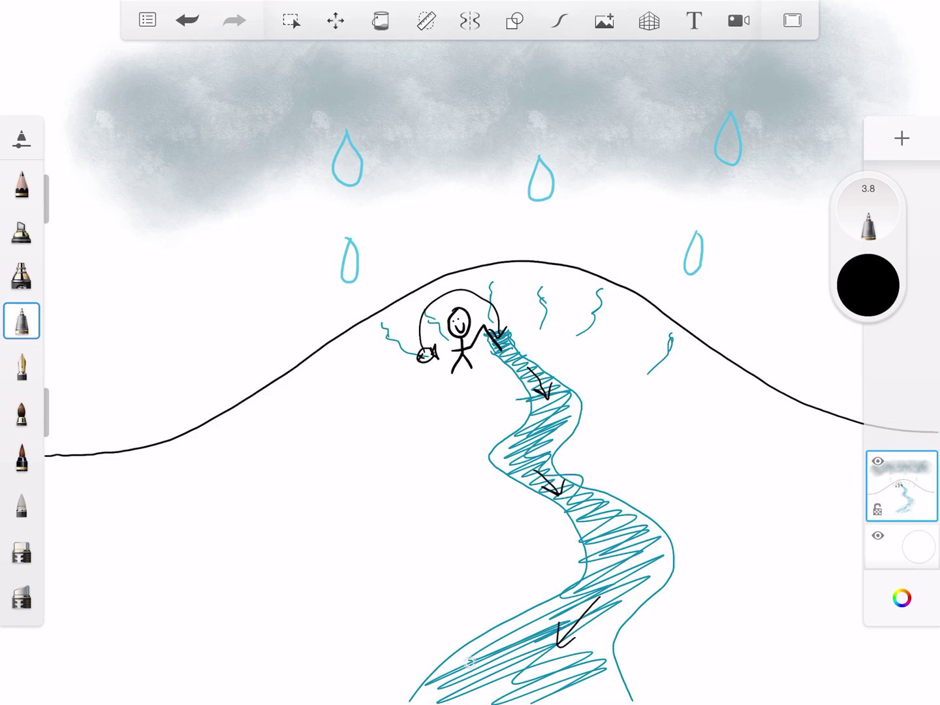
Draw a long-haired stick figure with glasses and beard at bottom right, plus a river fish.
mouse_move(757, 558)
left_mouse_down()
mouse_move(756, 628)
mouse_move(764, 561)
mouse_move(765, 598)
mouse_move(756, 651)
left_mouse_up()
mouse_move(757, 649)
left_mouse_down()
mouse_move(740, 689)
mouse_move(775, 686)
left_mouse_up()
left_click_drag(734, 649, 773, 645)
mouse_move(736, 587)
left_mouse_down()
mouse_move(743, 574)
mouse_move(757, 579)
mouse_move(705, 622)
left_mouse_up()
left_click_drag(752, 554, 801, 612)
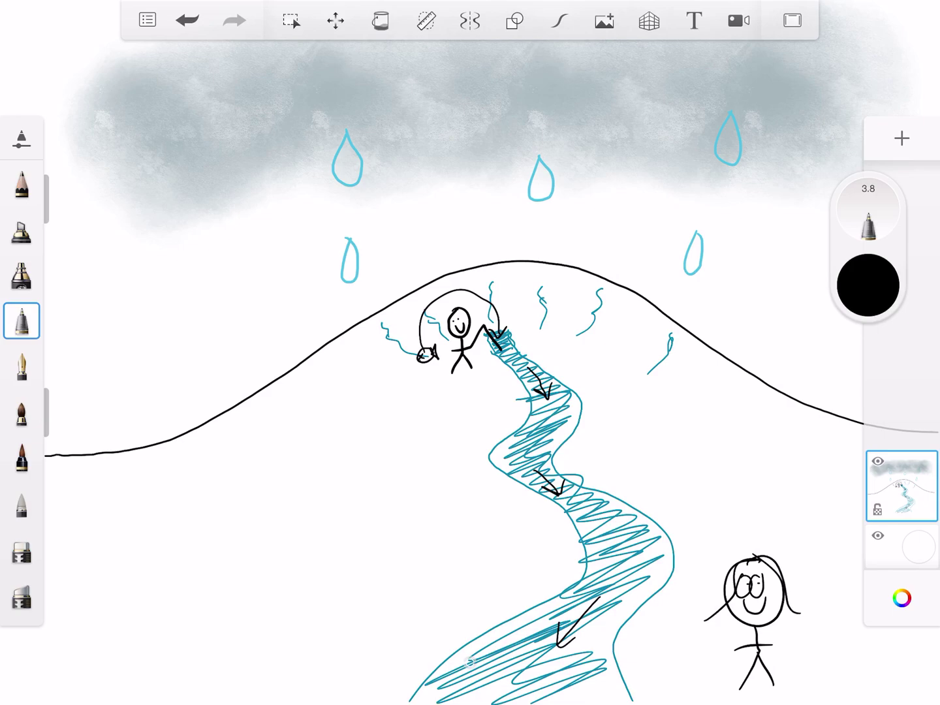
mouse_move(629, 574)
left_mouse_down()
mouse_move(625, 597)
mouse_move(643, 562)
mouse_move(625, 598)
mouse_move(609, 585)
mouse_move(633, 597)
left_mouse_up()
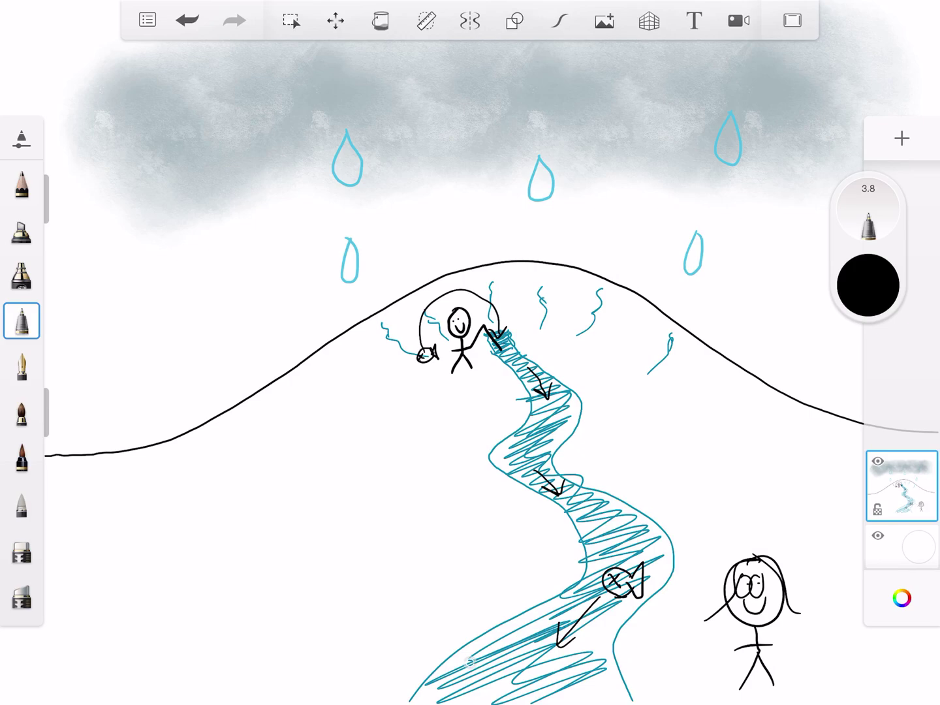
mouse_move(742, 604)
left_mouse_down()
mouse_move(763, 616)
mouse_move(753, 622)
left_mouse_up()
Draw a small stick figure with a 'Trash' box and an arrow arcing into the river.
mouse_move(603, 376)
left_mouse_down()
mouse_move(622, 370)
mouse_move(605, 376)
mouse_move(612, 418)
mouse_move(596, 429)
left_mouse_up()
mouse_move(615, 416)
left_mouse_down()
mouse_move(625, 426)
mouse_move(619, 390)
mouse_move(628, 413)
mouse_move(670, 392)
mouse_move(630, 415)
mouse_move(646, 402)
left_mouse_up()
mouse_move(651, 402)
left_mouse_down()
mouse_move(651, 411)
mouse_move(665, 409)
left_mouse_up()
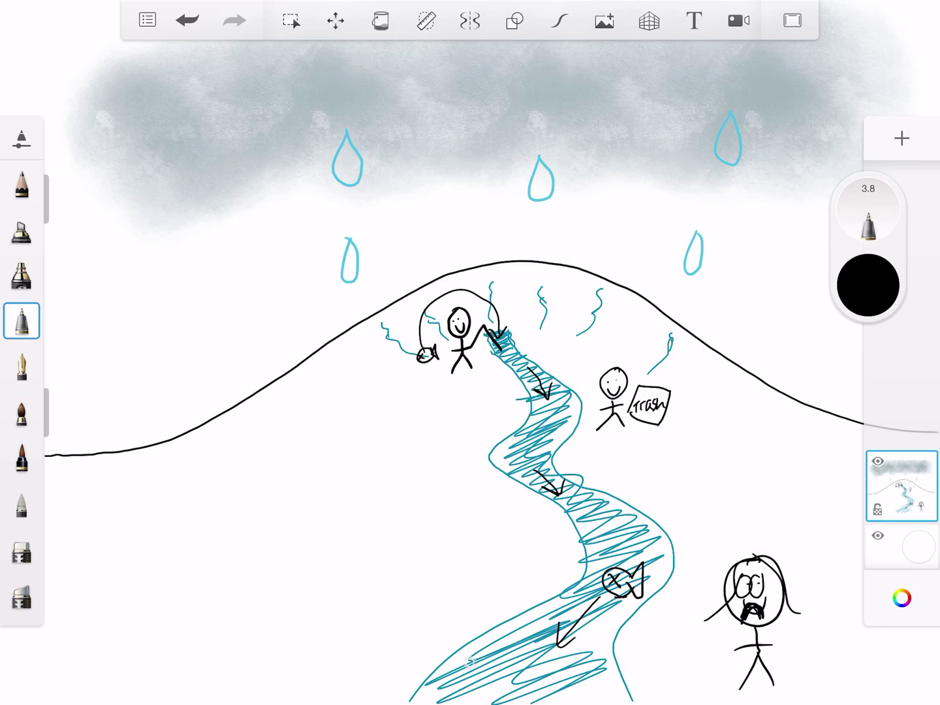
mouse_move(659, 387)
left_mouse_down()
mouse_move(652, 356)
mouse_move(551, 390)
mouse_move(553, 411)
left_mouse_up()
left_click_drag(552, 411, 569, 400)
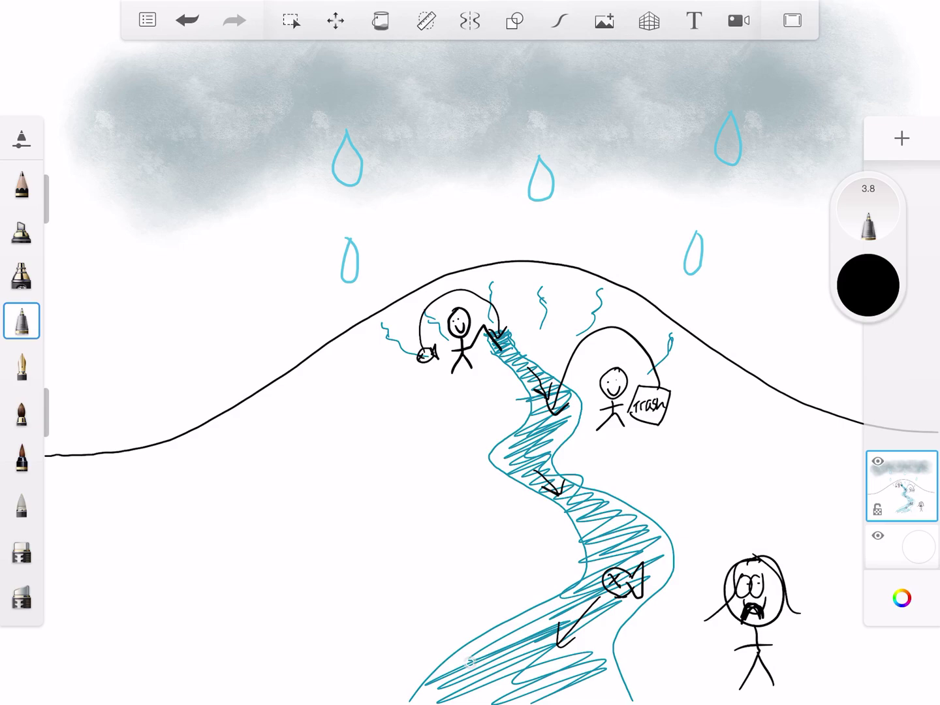
Change the pen colour to bright green in the colour editor.
left_click(869, 285)
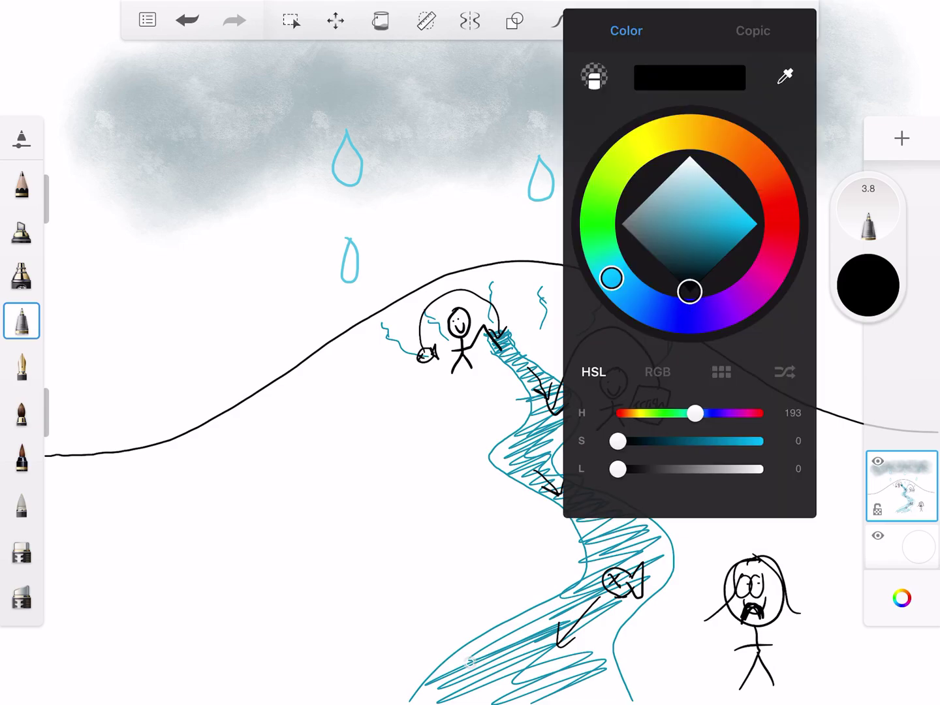
left_click(756, 222)
left_click_drag(612, 278, 593, 223)
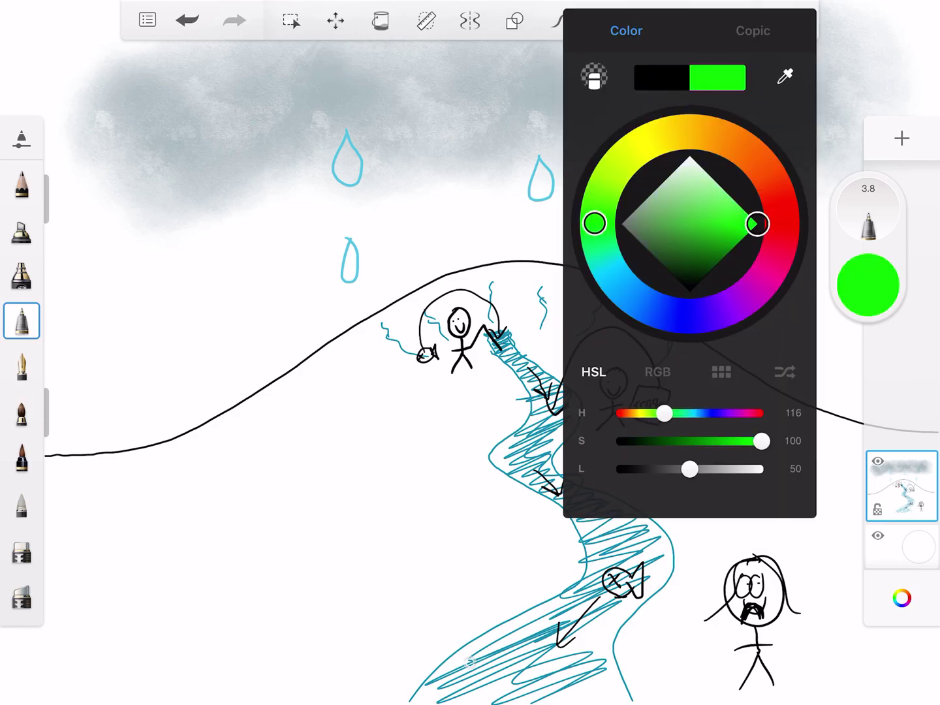
left_click(868, 285)
Add green lower-river loops, an upward arrow, a downstream line, and circles around the Trash box and fish.
mouse_move(514, 633)
left_mouse_down()
mouse_move(501, 655)
mouse_move(592, 650)
mouse_move(592, 581)
left_mouse_up()
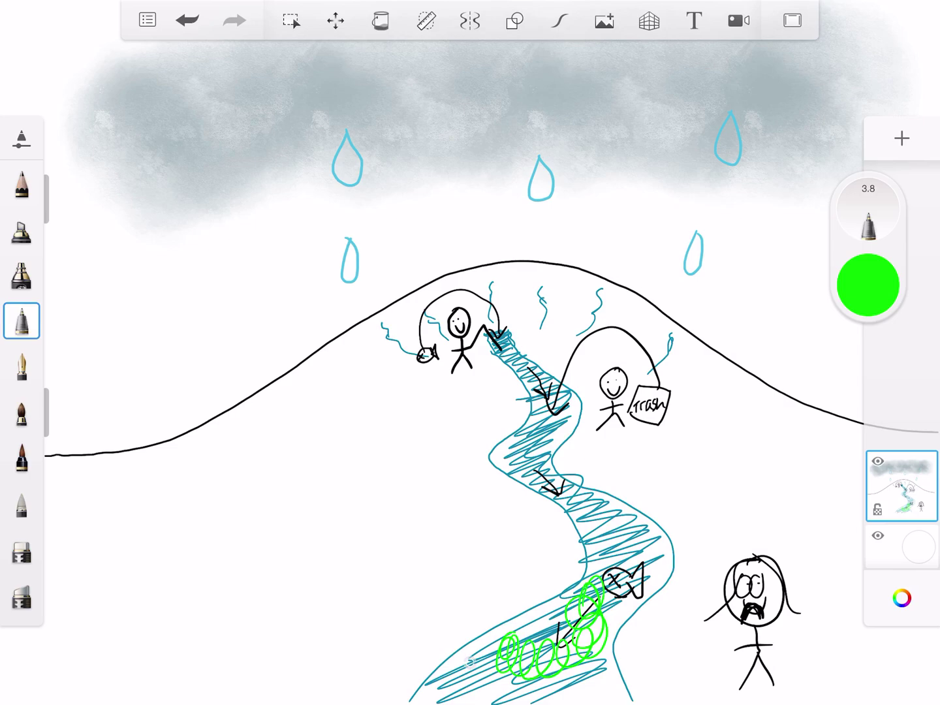
mouse_move(712, 665)
left_mouse_down()
mouse_move(670, 530)
mouse_move(695, 556)
mouse_move(661, 555)
mouse_move(692, 554)
mouse_move(698, 637)
left_mouse_up()
left_click_drag(680, 560, 710, 664)
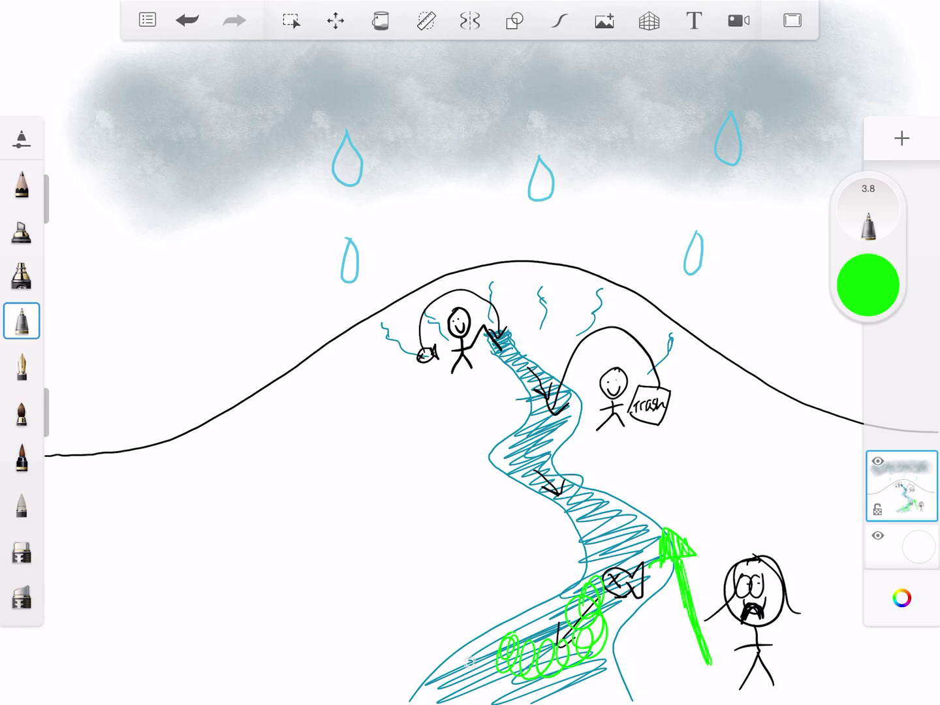
mouse_move(502, 340)
left_mouse_down()
mouse_move(594, 567)
mouse_move(547, 683)
mouse_move(573, 682)
left_mouse_up()
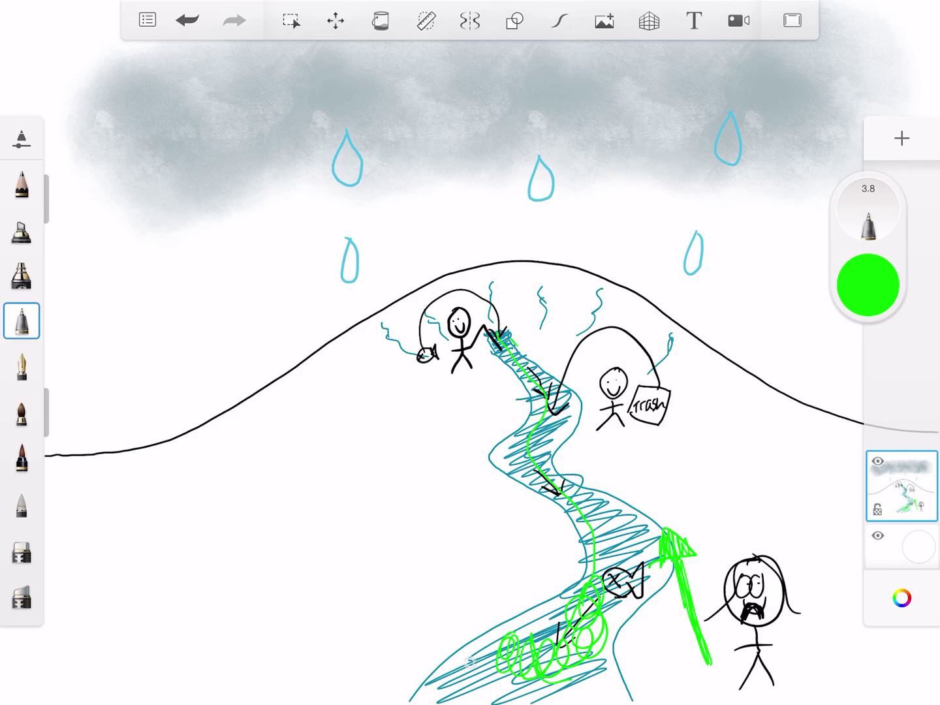
left_click_drag(661, 371, 677, 378)
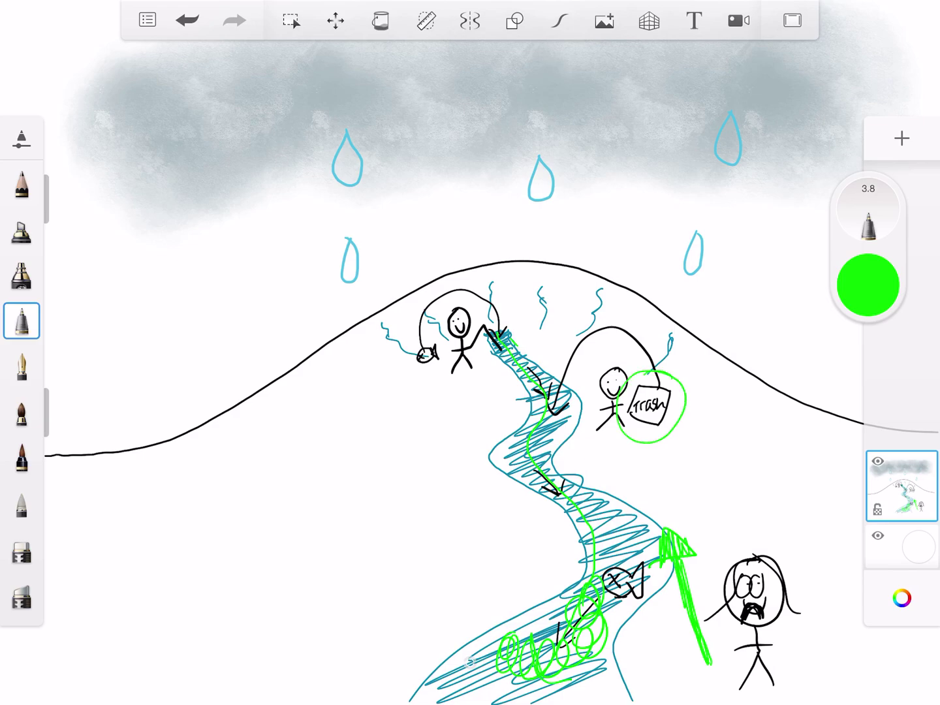
left_click_drag(426, 334, 438, 346)
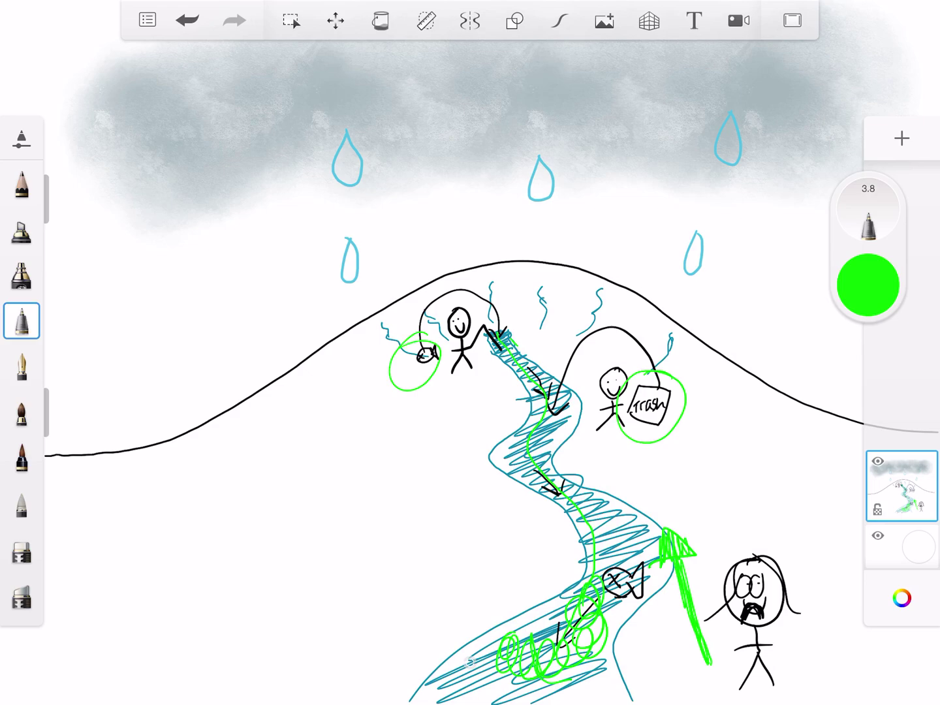